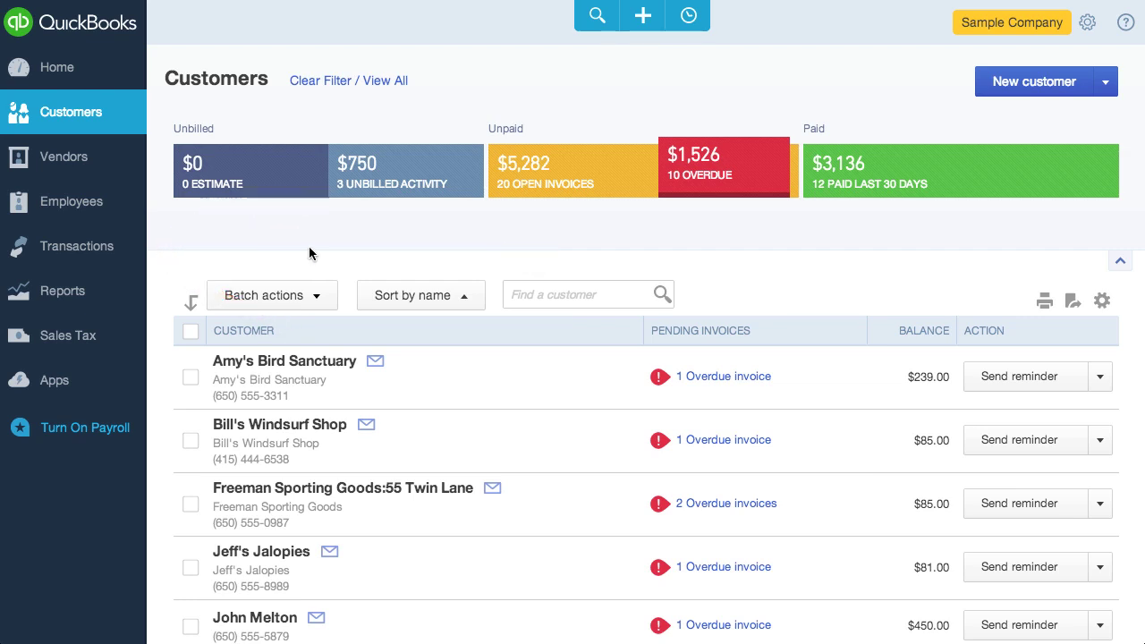
Open the + Create menu of new transactions from the Customers page
mouse_move(109, 251)
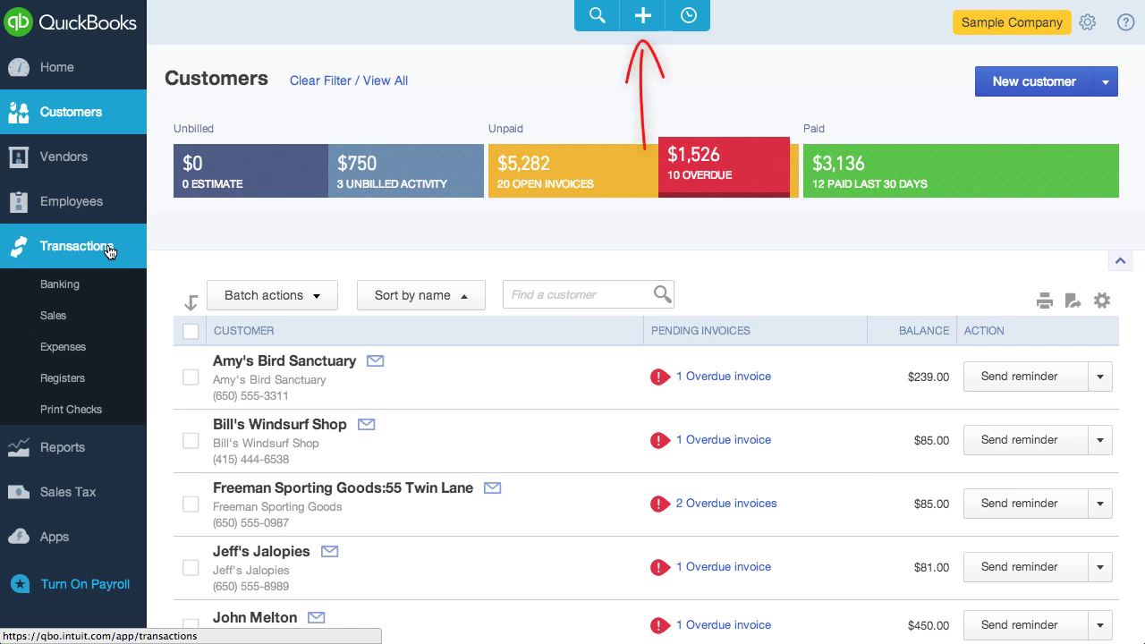
click(643, 16)
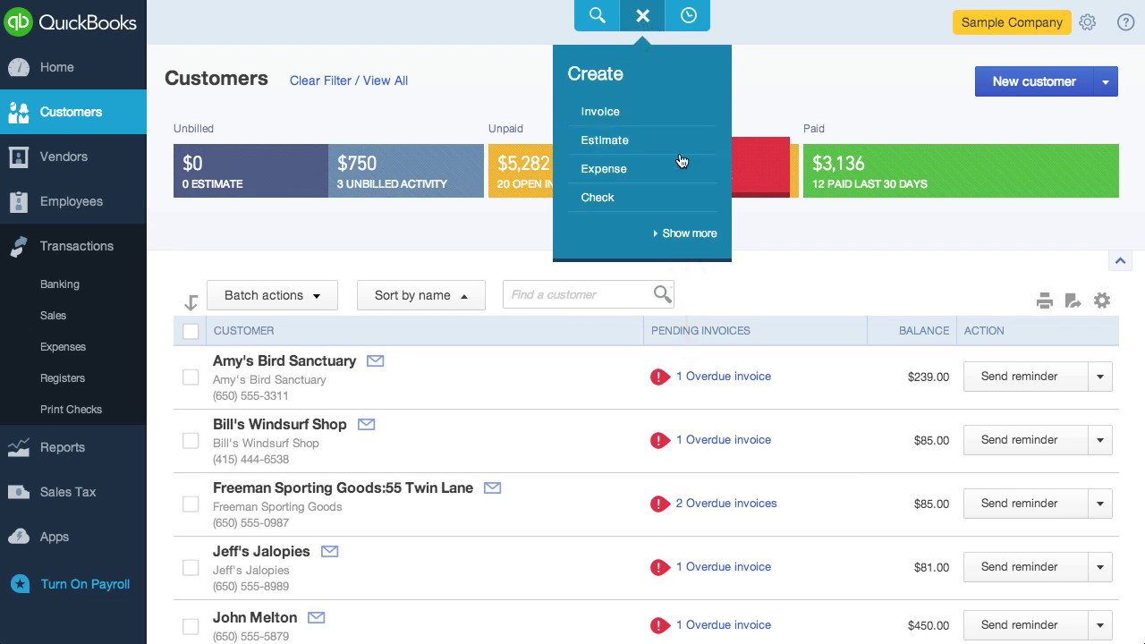
Expand the Create menu to every transaction type, then open Search Transactions
click(686, 234)
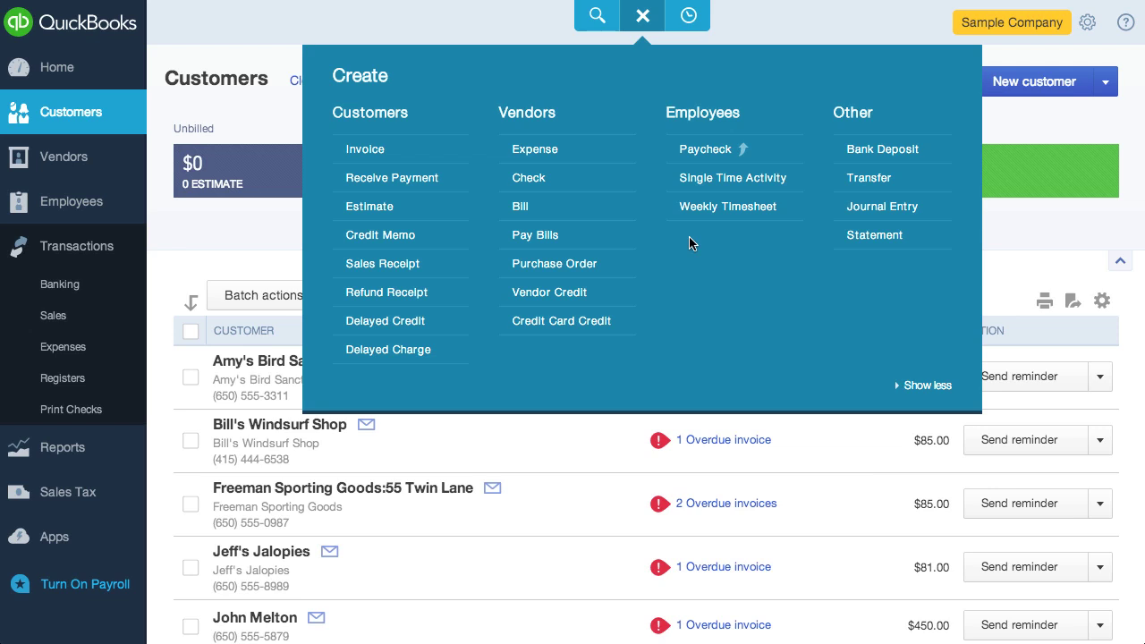
click(597, 18)
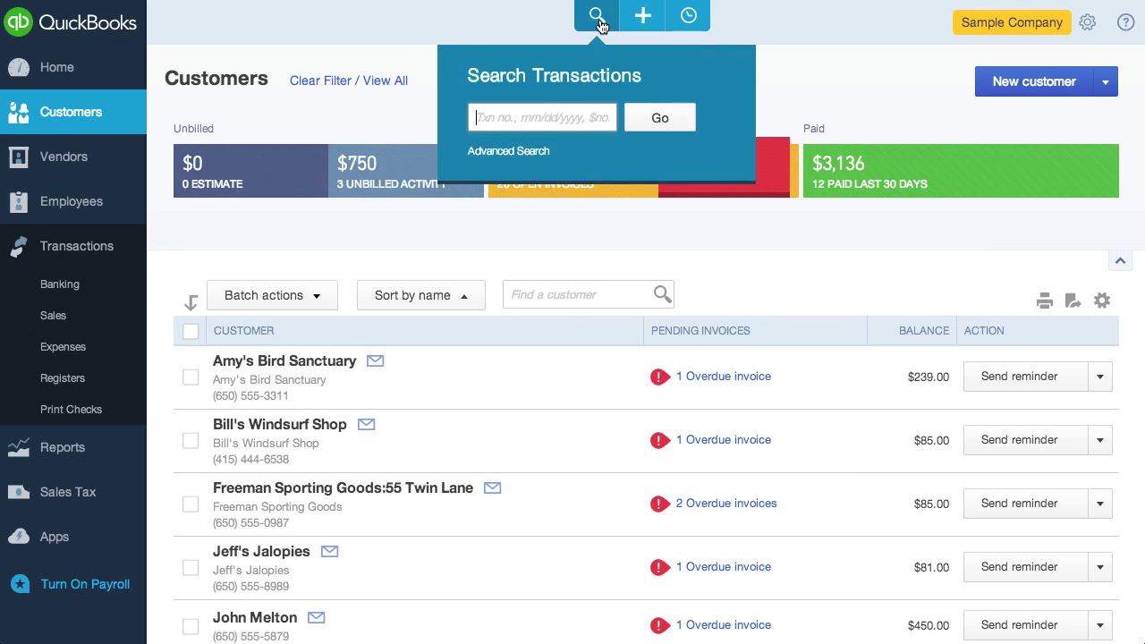
Search transactions for $100.00 and review the Equals and All Transactions filters unchanged
text($100.00)
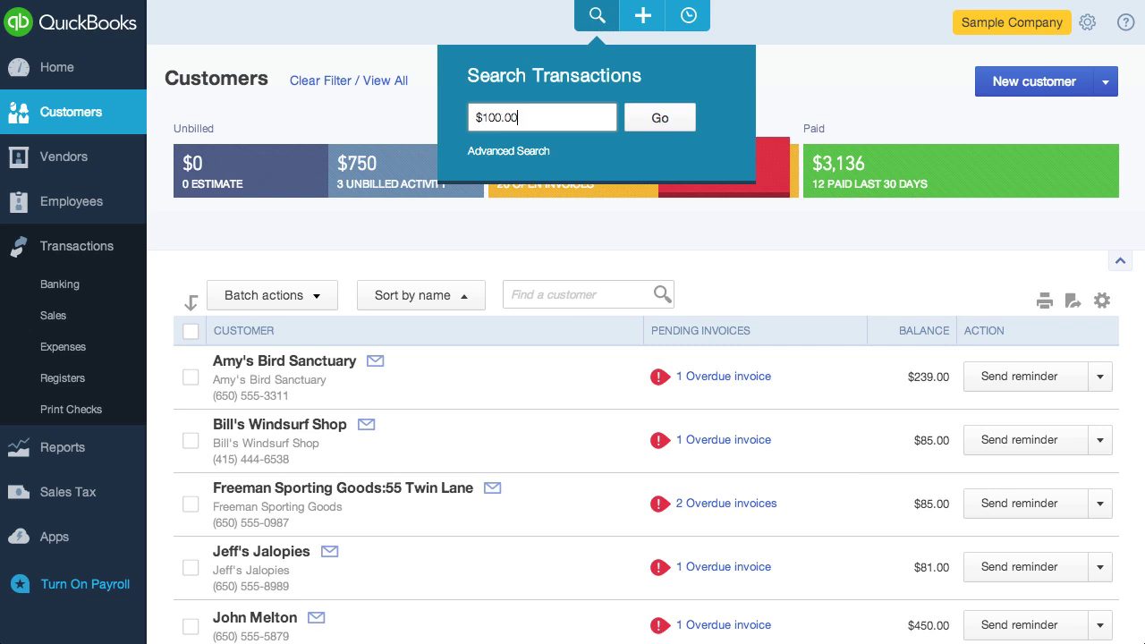
key(Return)
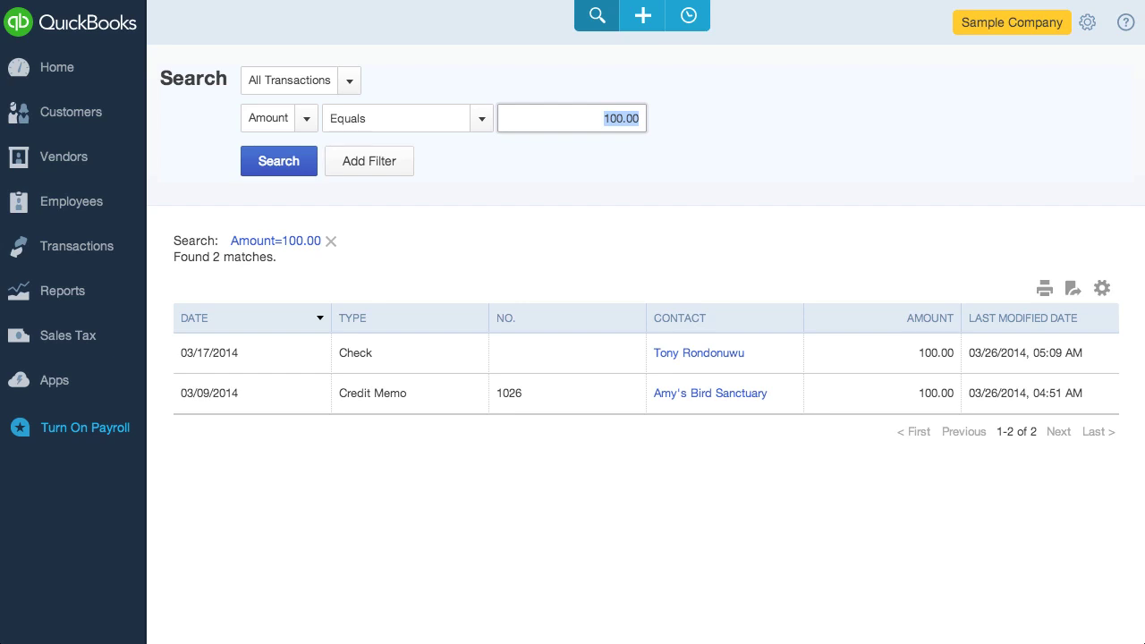
click(480, 118)
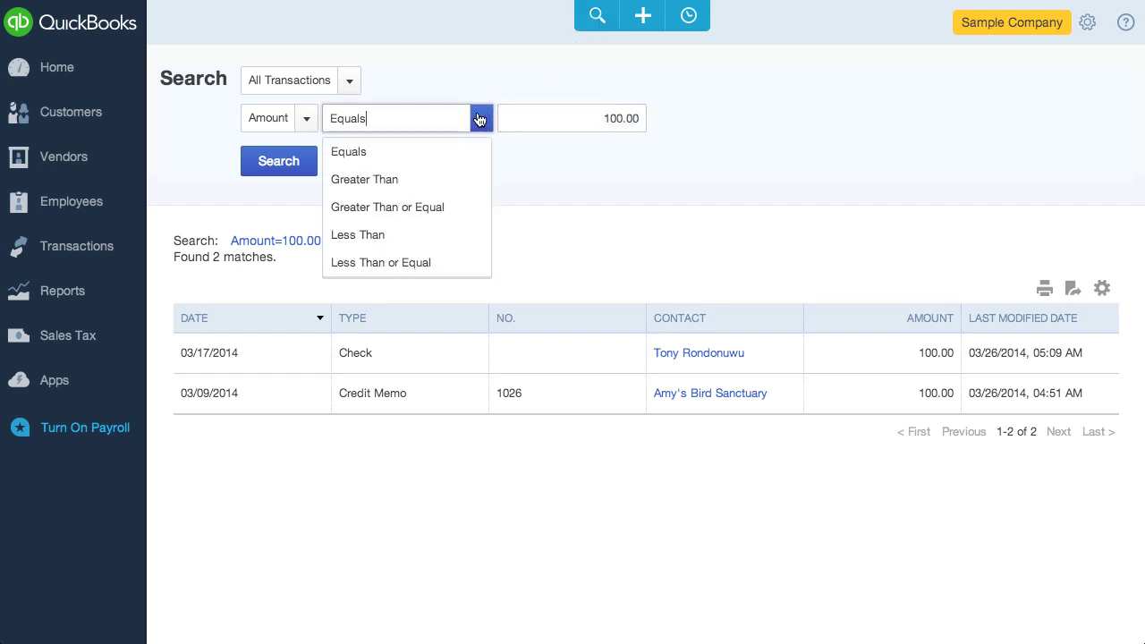
click(481, 119)
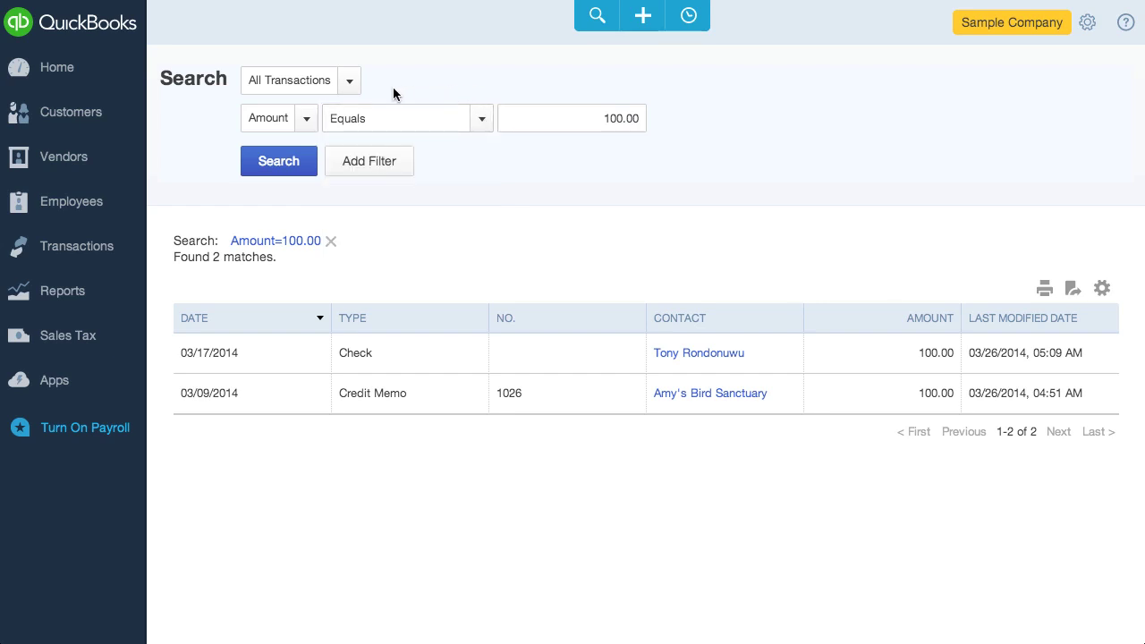
click(351, 82)
scroll(357, 138, down, 3)
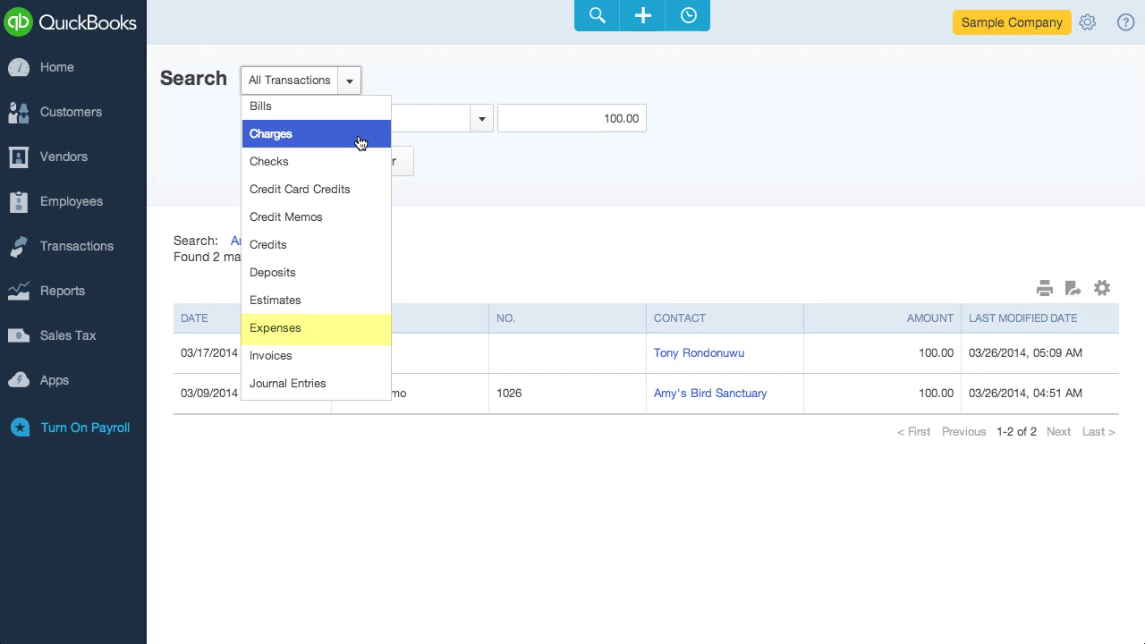
click(474, 152)
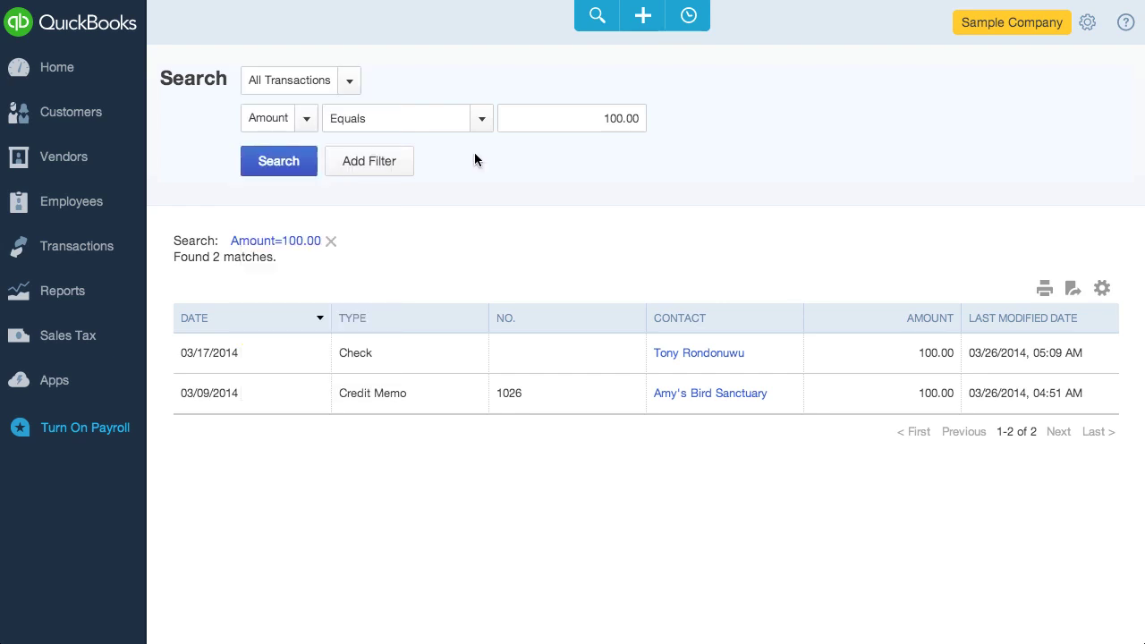
Check Recent Transactions and the company settings menu, ending with the Help panel
click(688, 19)
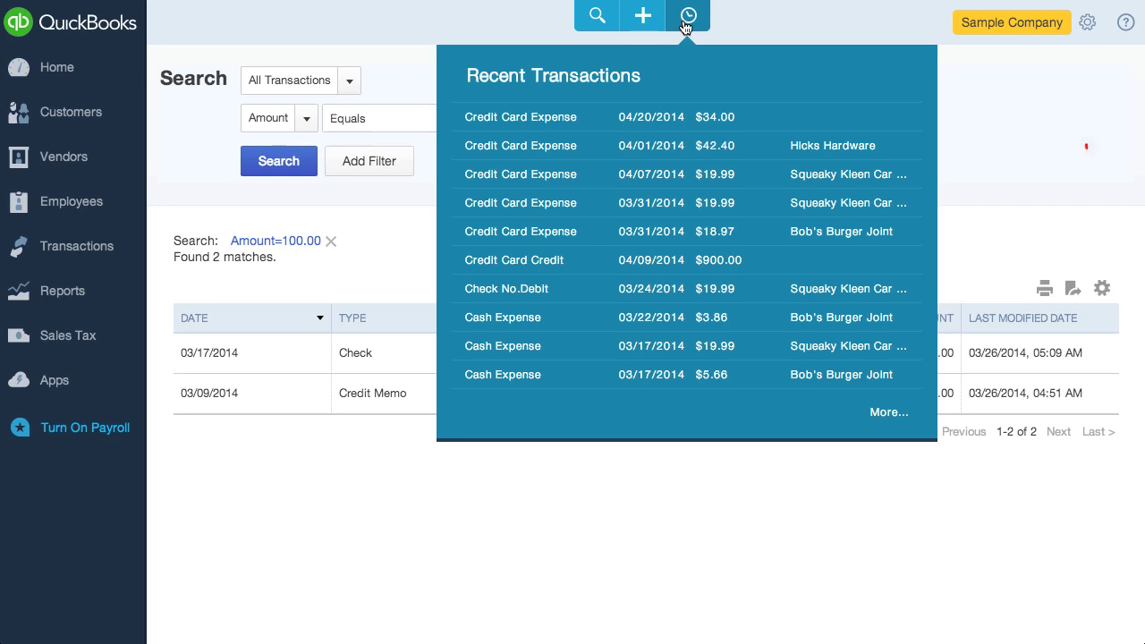
click(1088, 24)
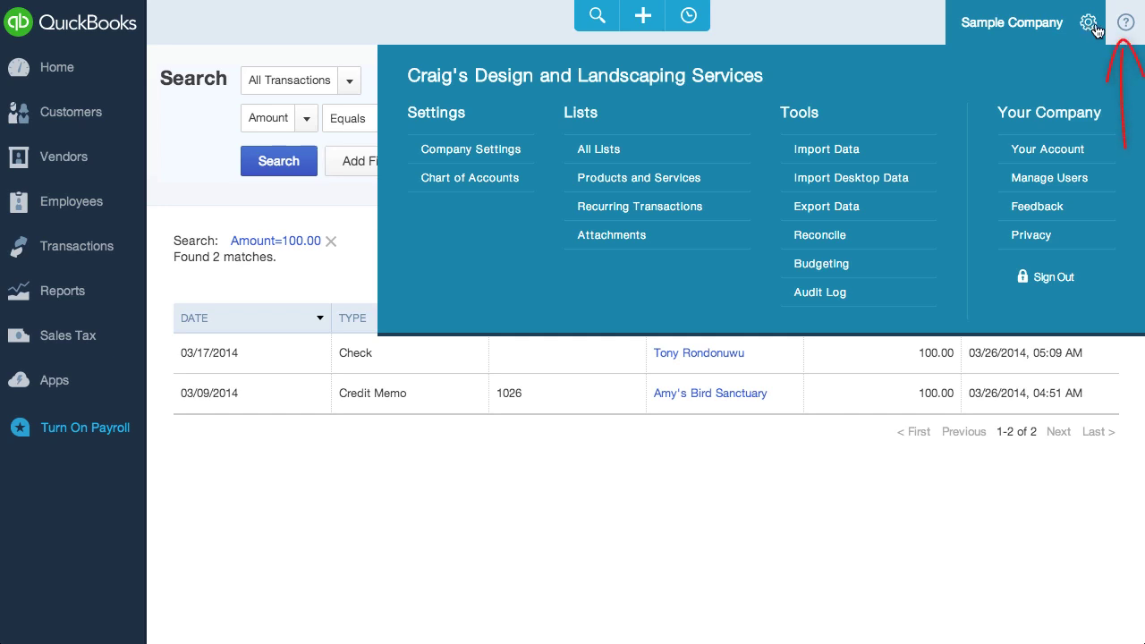
click(1123, 25)
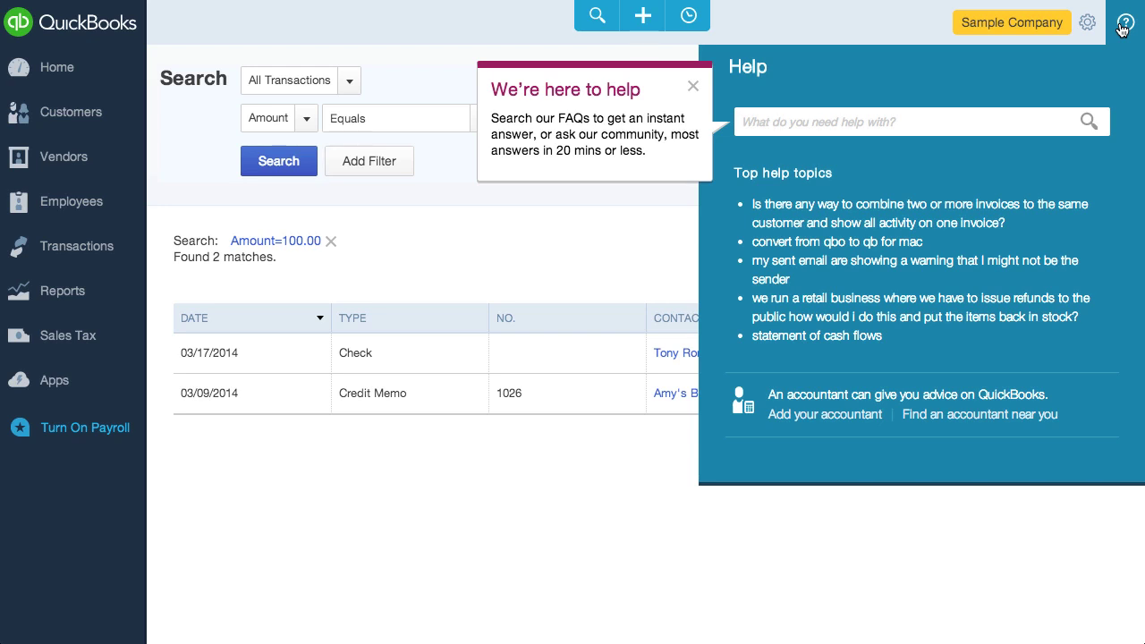
Search Help for 'Reconciliation', then close the Top Answers popup
click(997, 112)
text(Rec)
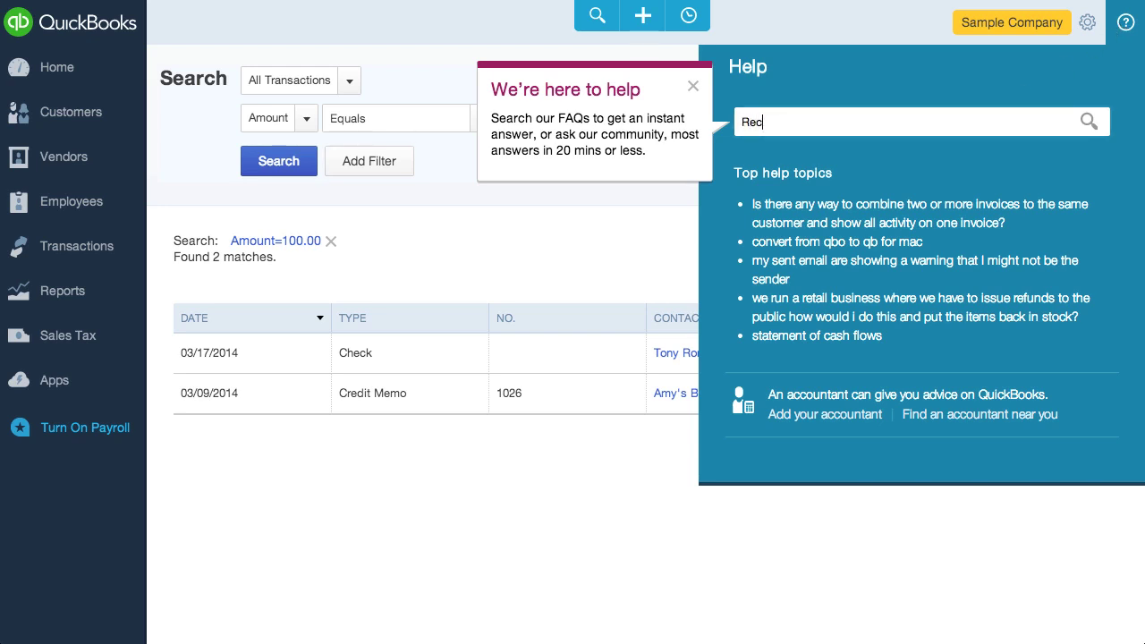
text(onciliation)
key(Return)
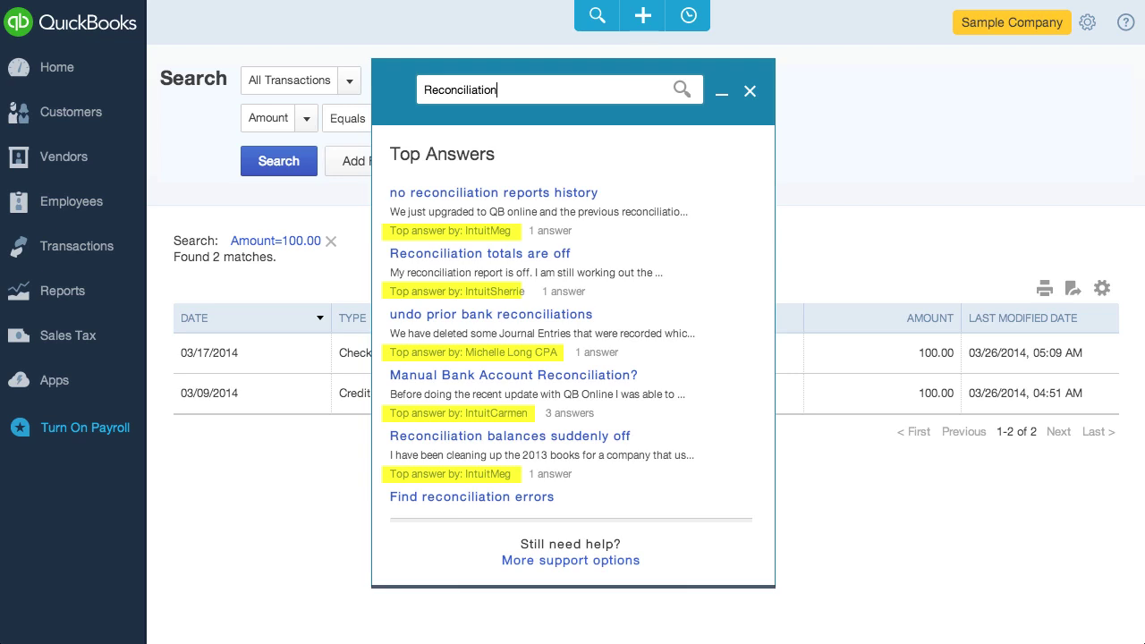
click(751, 92)
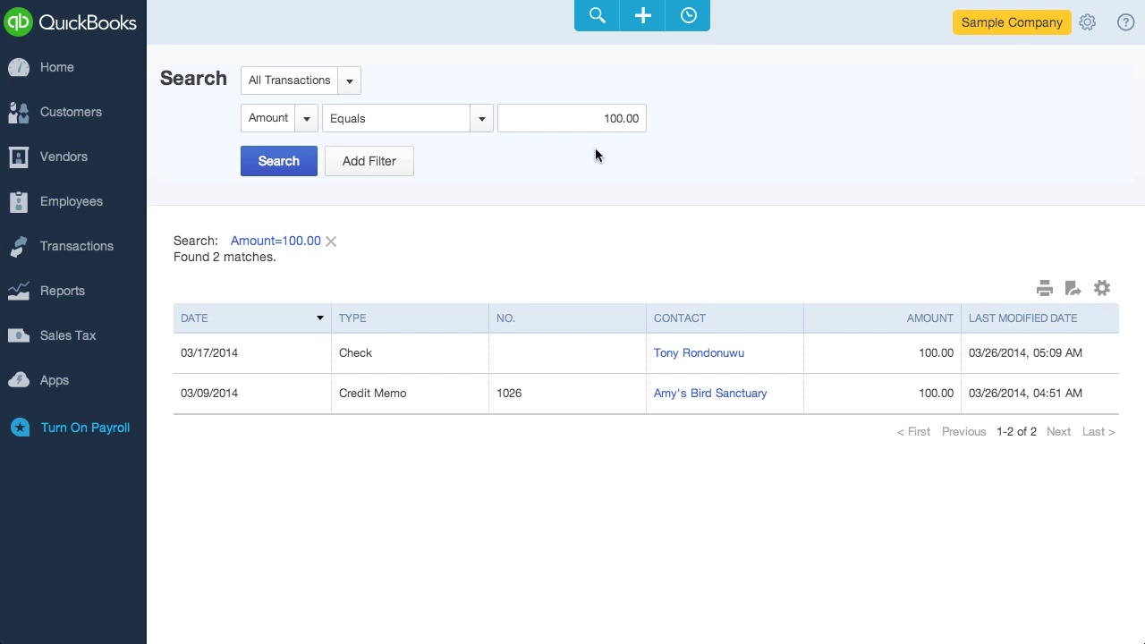
Go to the Banking page and expand the 04/21/2014 A Rental $1,200.00 transaction
mouse_move(56, 247)
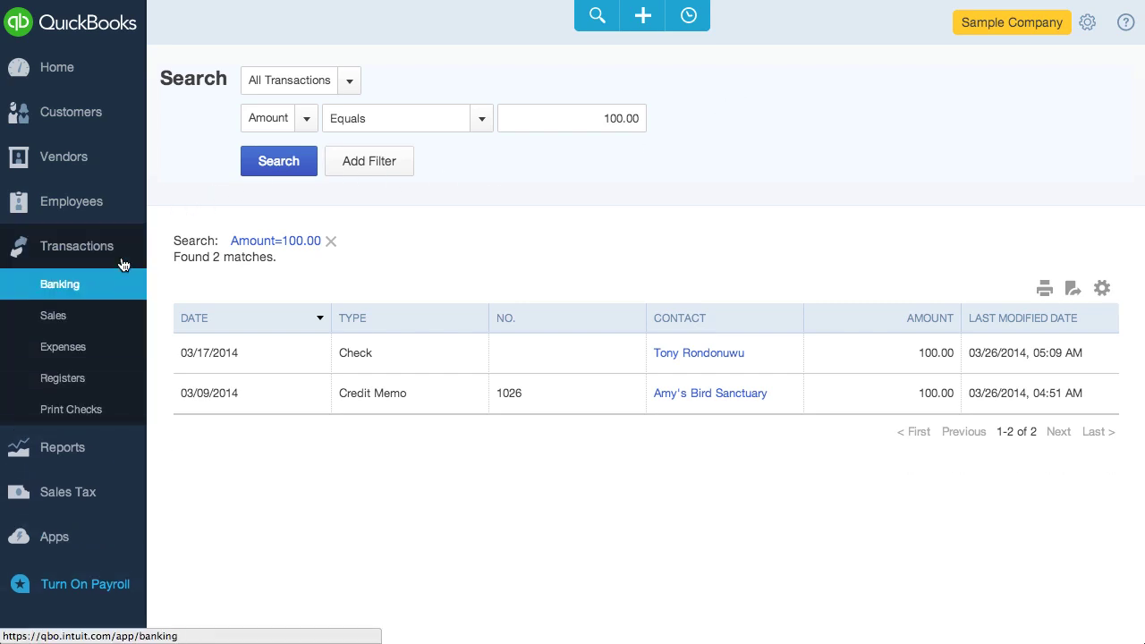
click(127, 284)
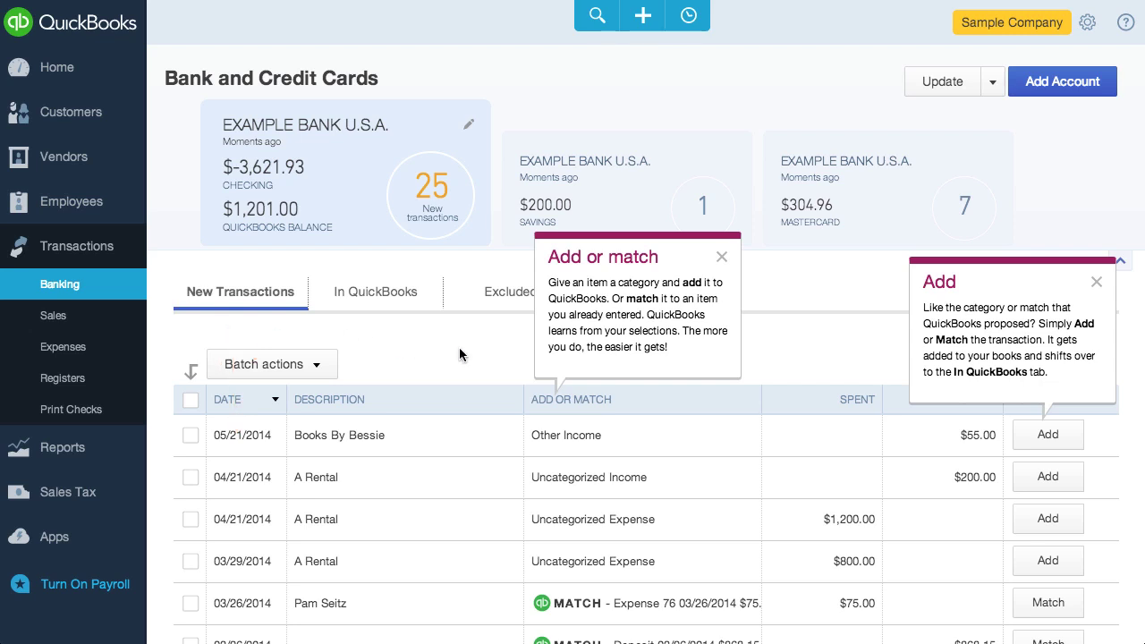
scroll(459, 347, down, 5)
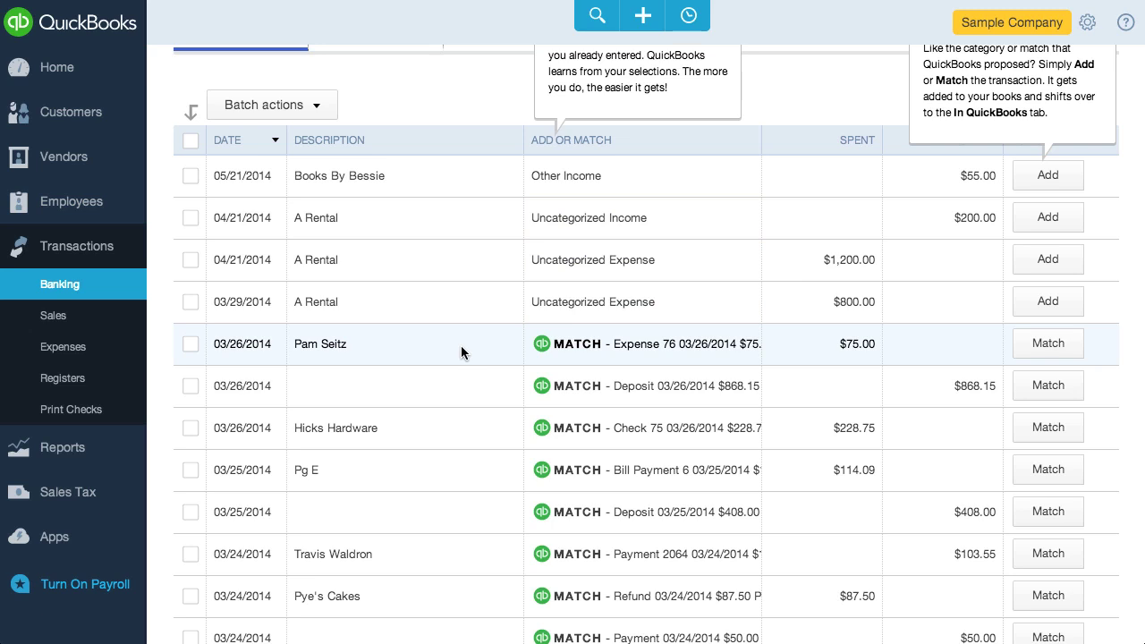
click(587, 263)
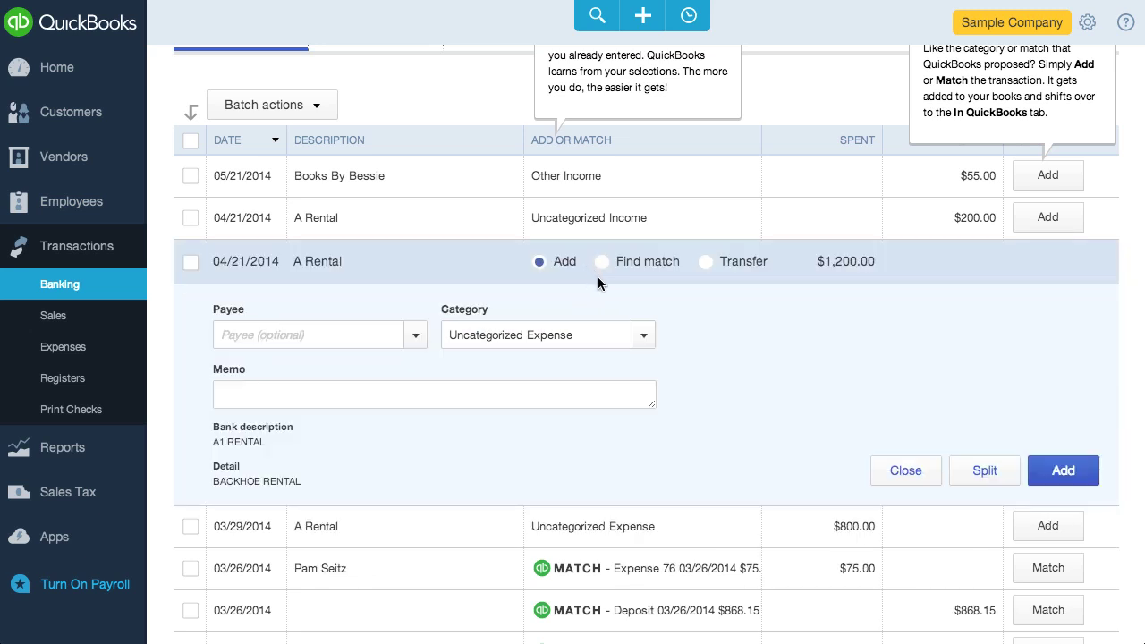
Categorize the 04/21 A Rental $1,200.00 charge as Equipment Rental and add it
click(642, 335)
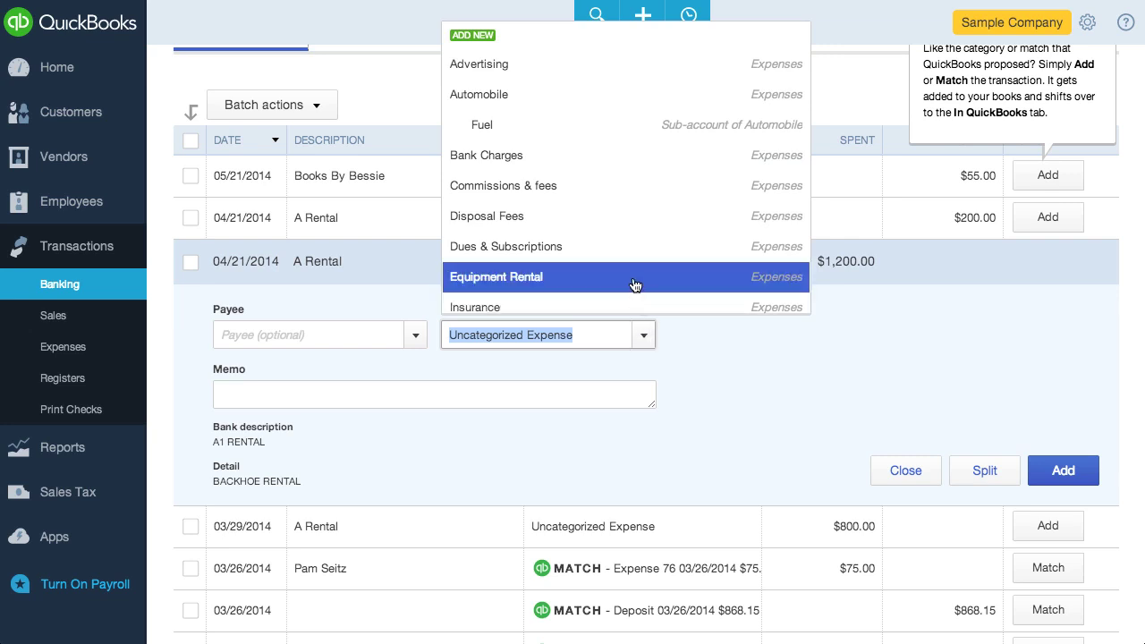
click(634, 285)
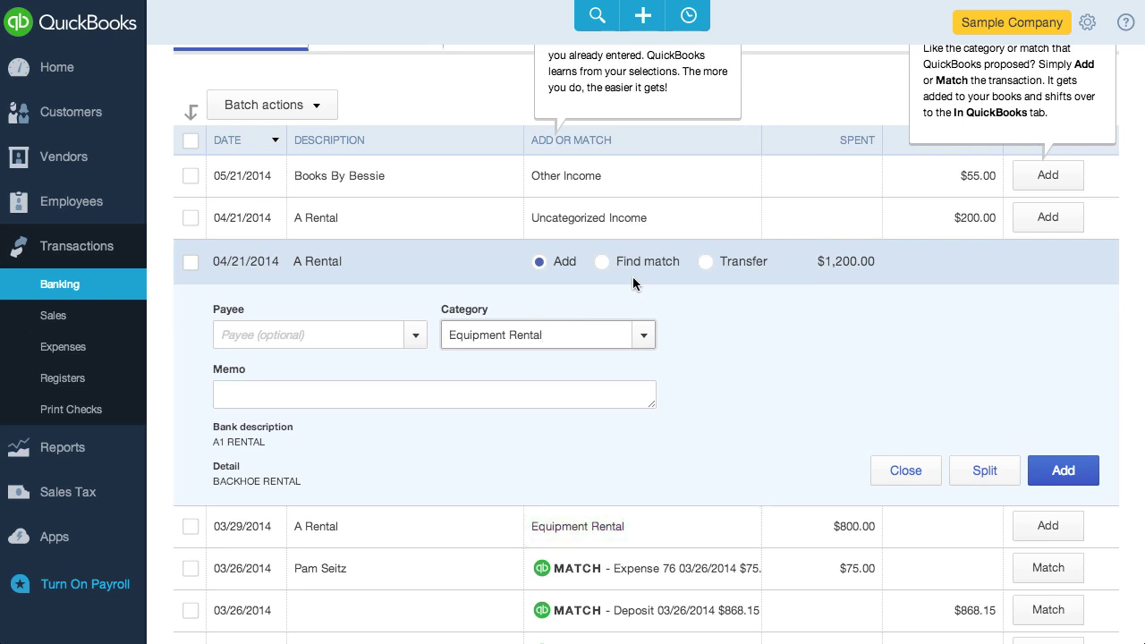
click(1061, 469)
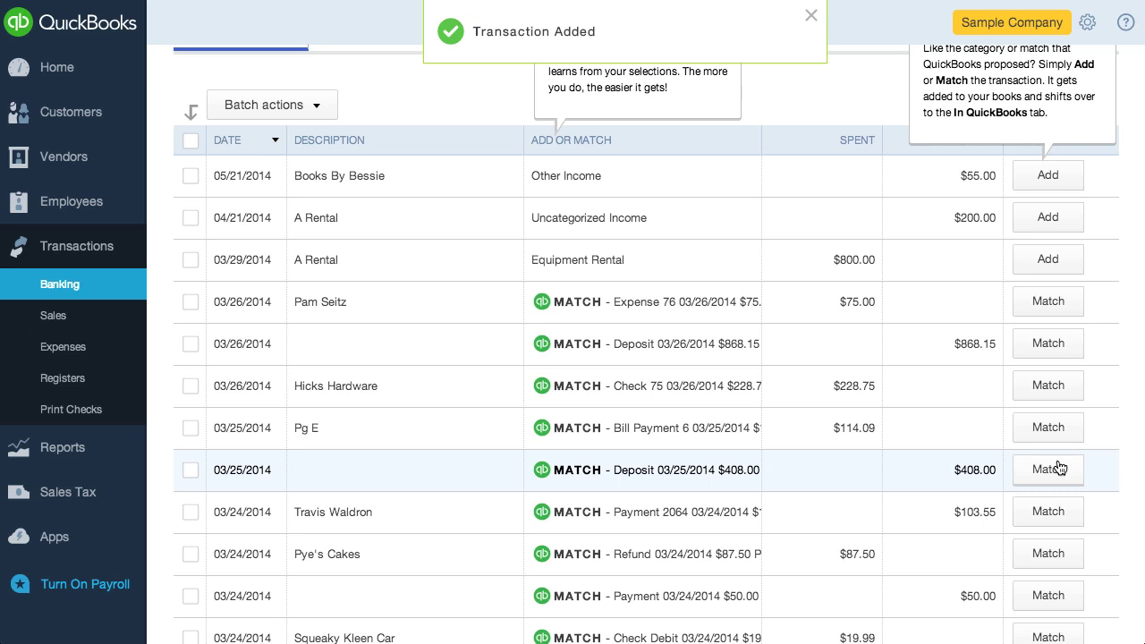
click(720, 302)
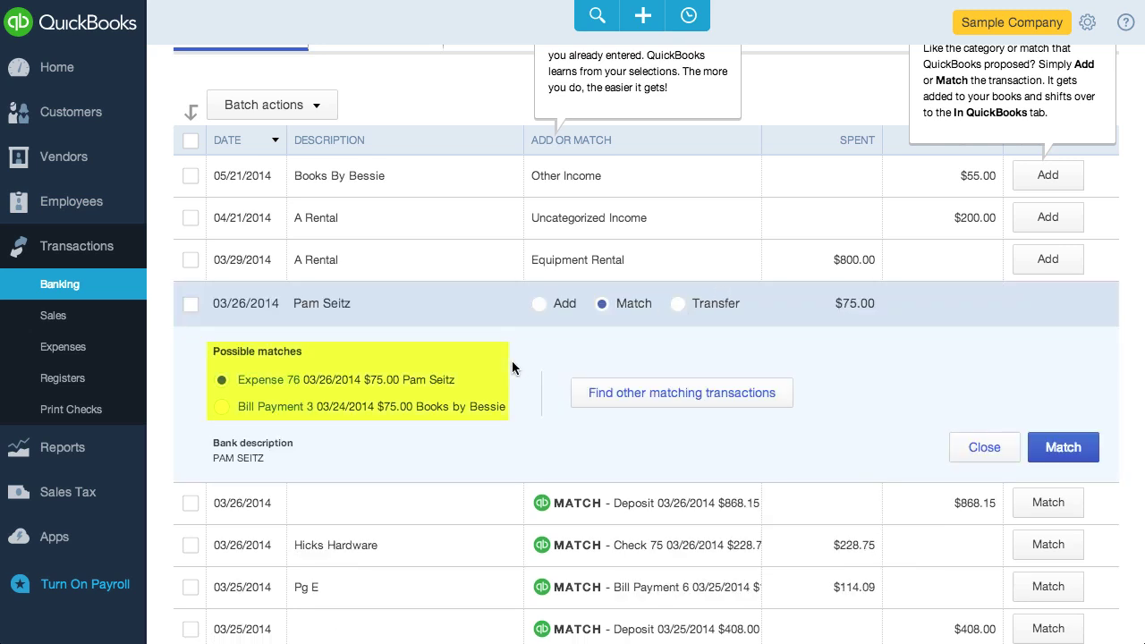
Try matching the 03/26 $75.00 charge to Tania's Nursery 23.50, then close without saving
click(624, 390)
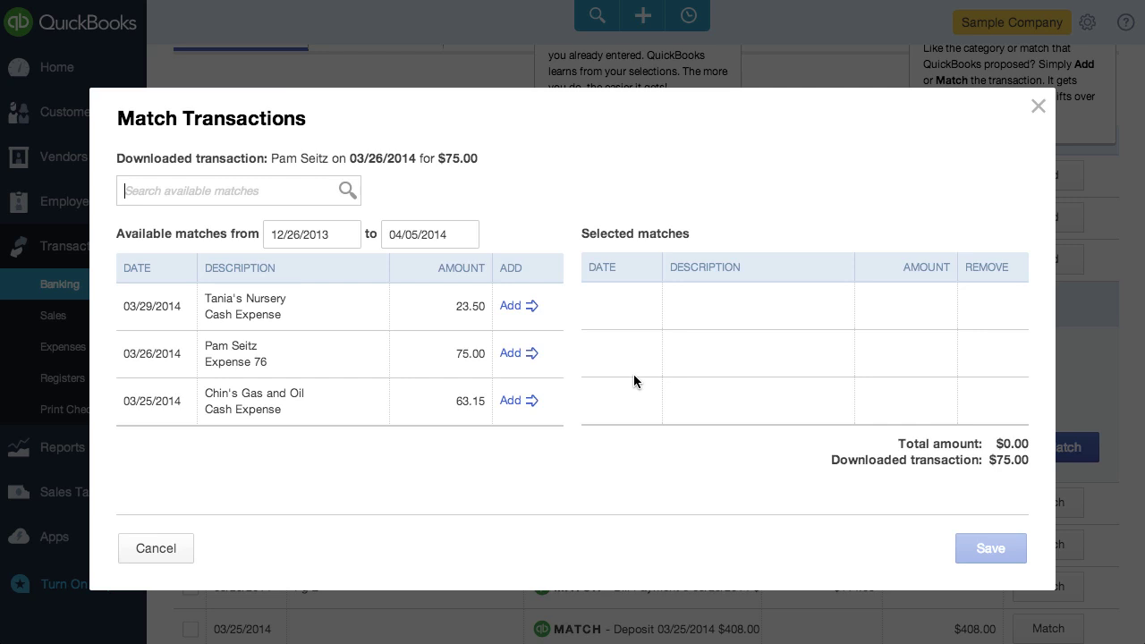
click(532, 306)
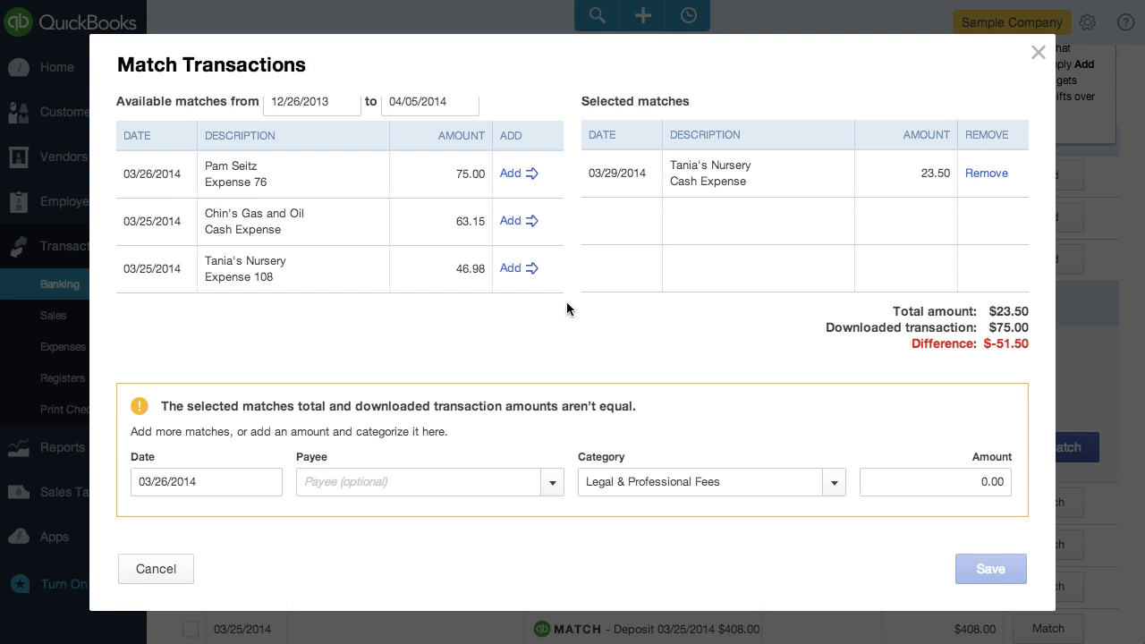
click(1036, 54)
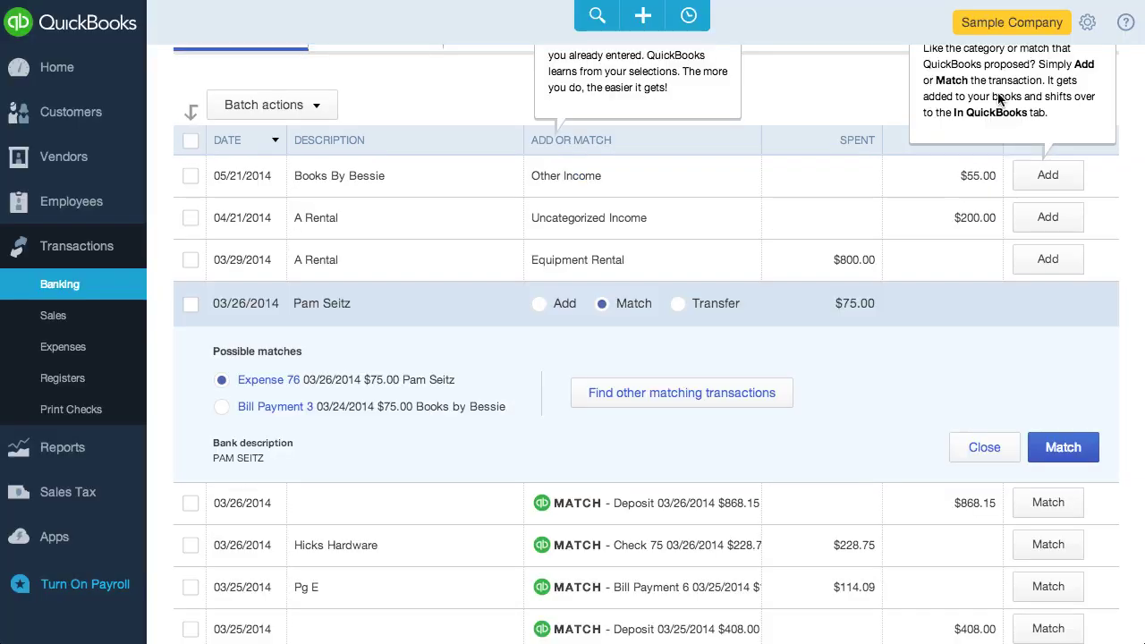
Batch-accept the seven transactions from the 03/29 A Rental to the 03/24 $103.55 payment
click(985, 447)
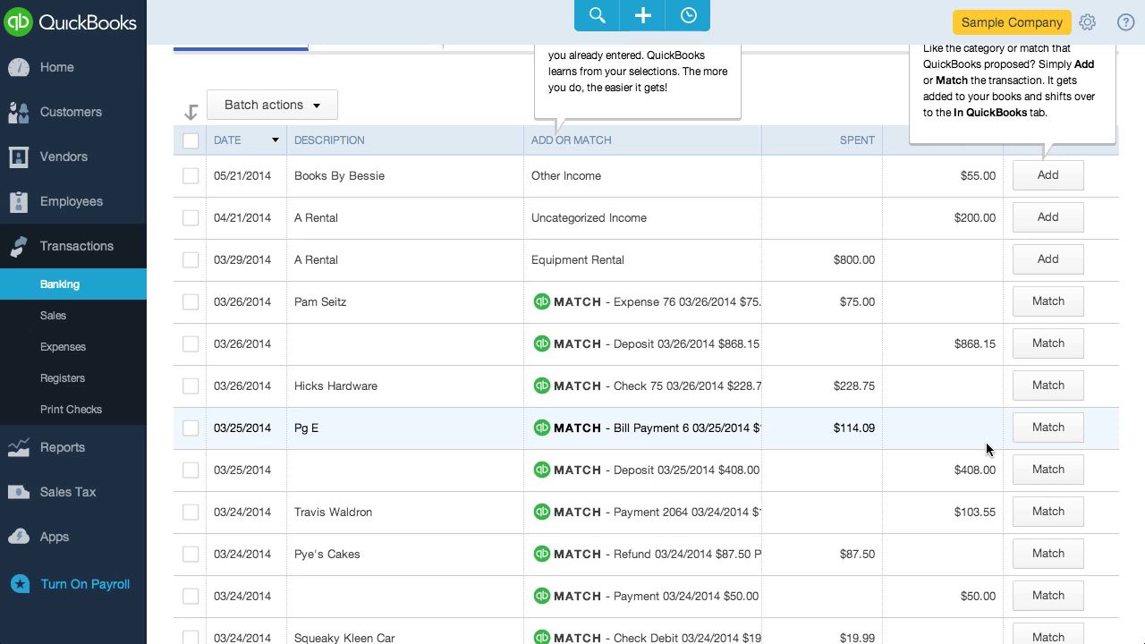
click(190, 259)
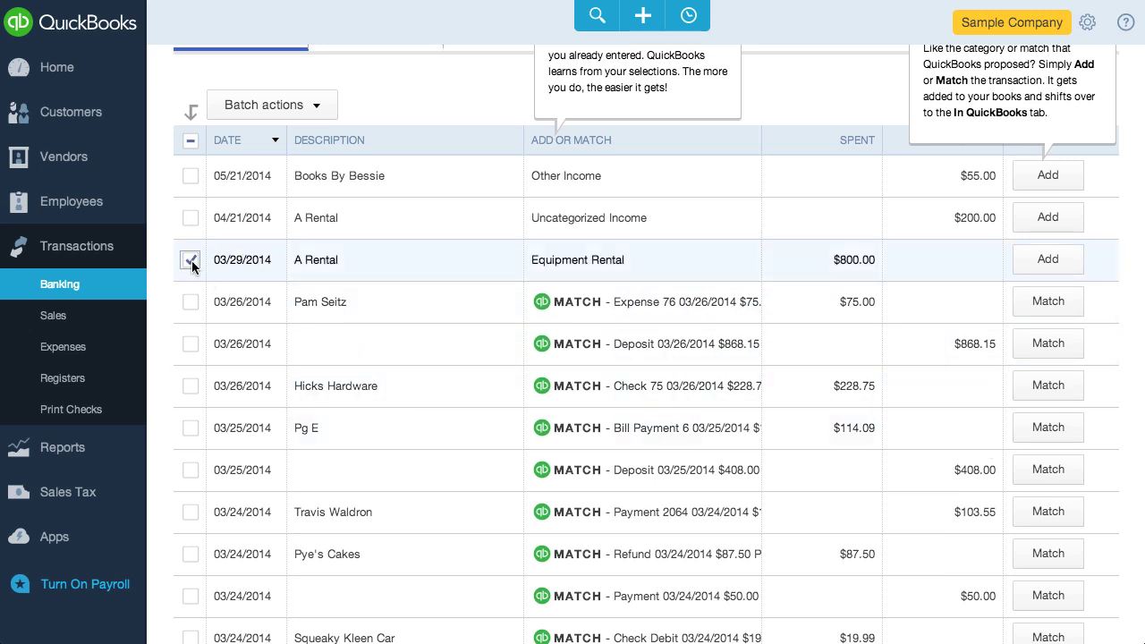
shift+click(192, 512)
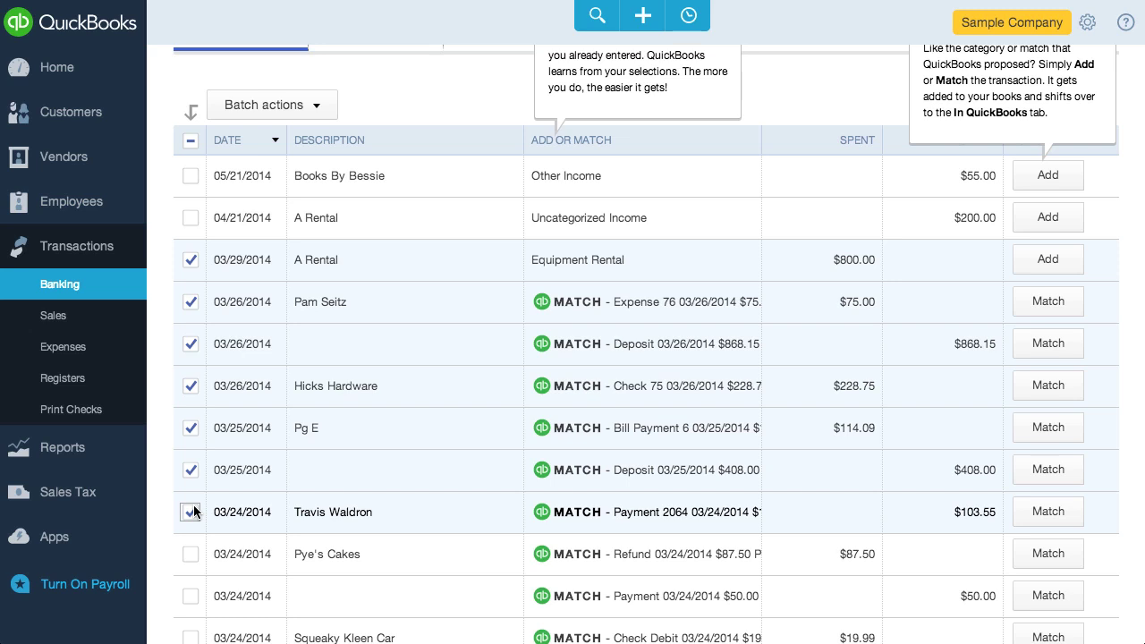
click(324, 105)
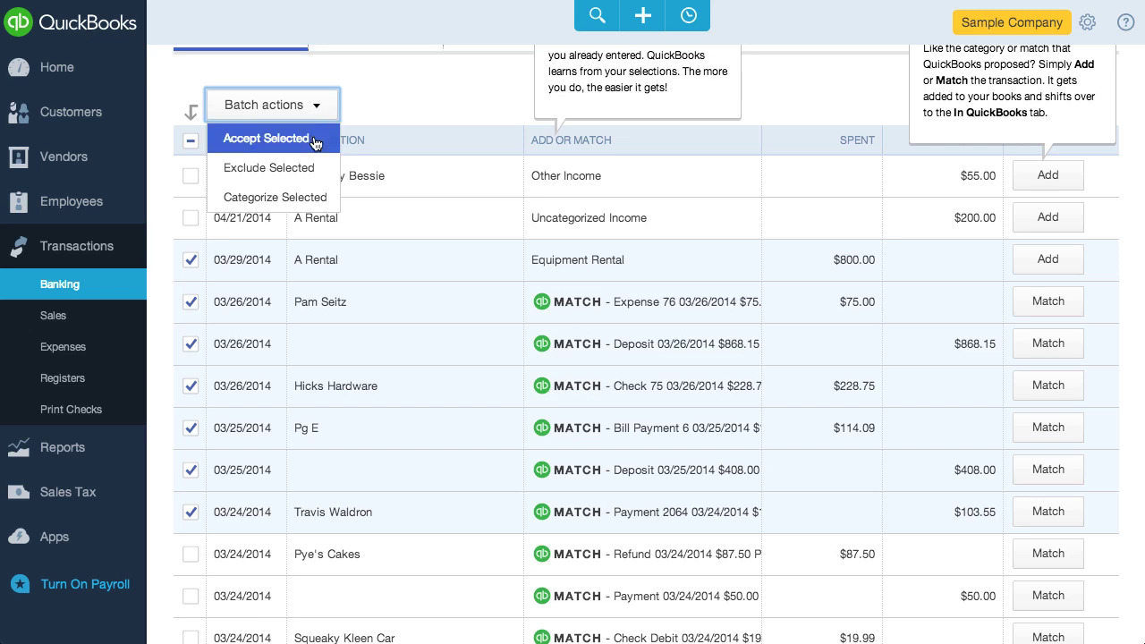
click(315, 140)
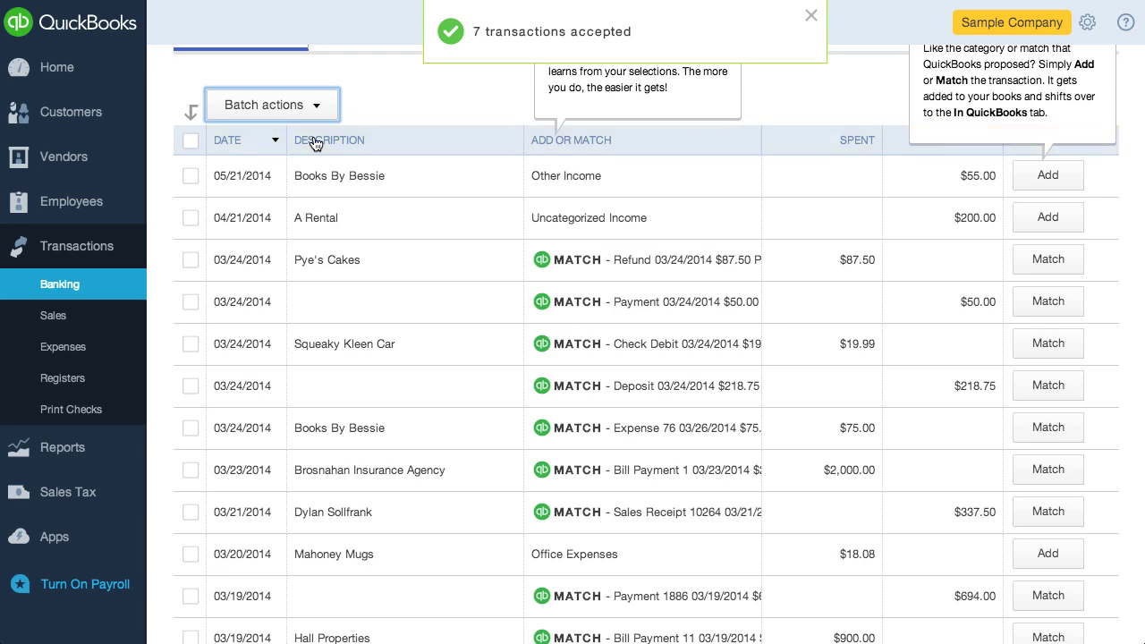
click(370, 148)
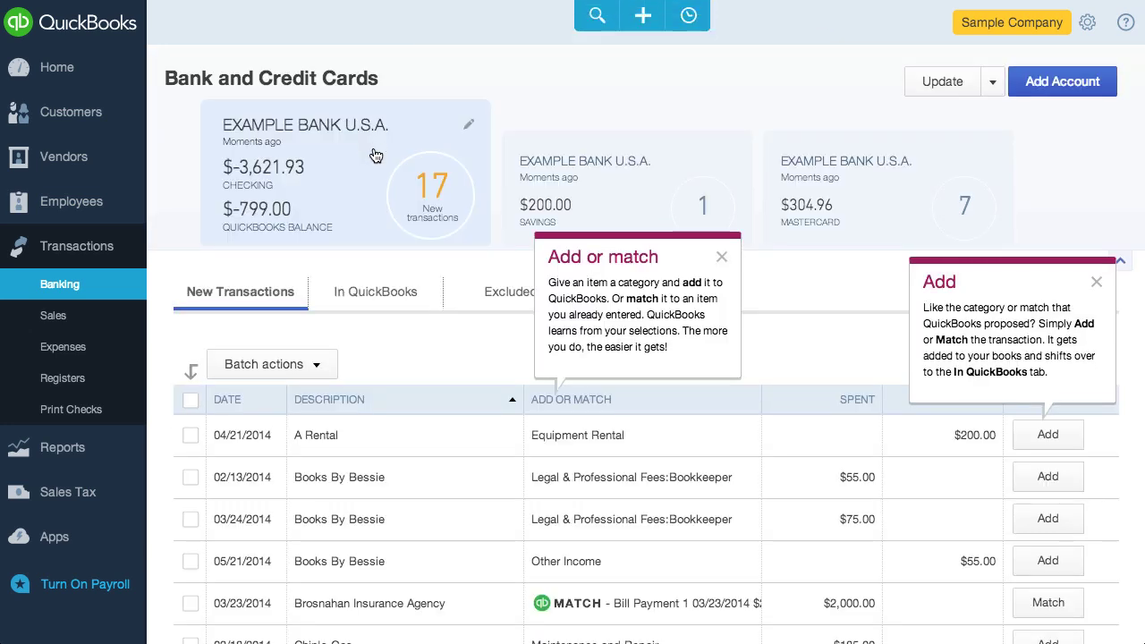
Sort new transactions by Spent, then view the In QuickBooks list of accepted transactions
scroll(404, 246, down, 3)
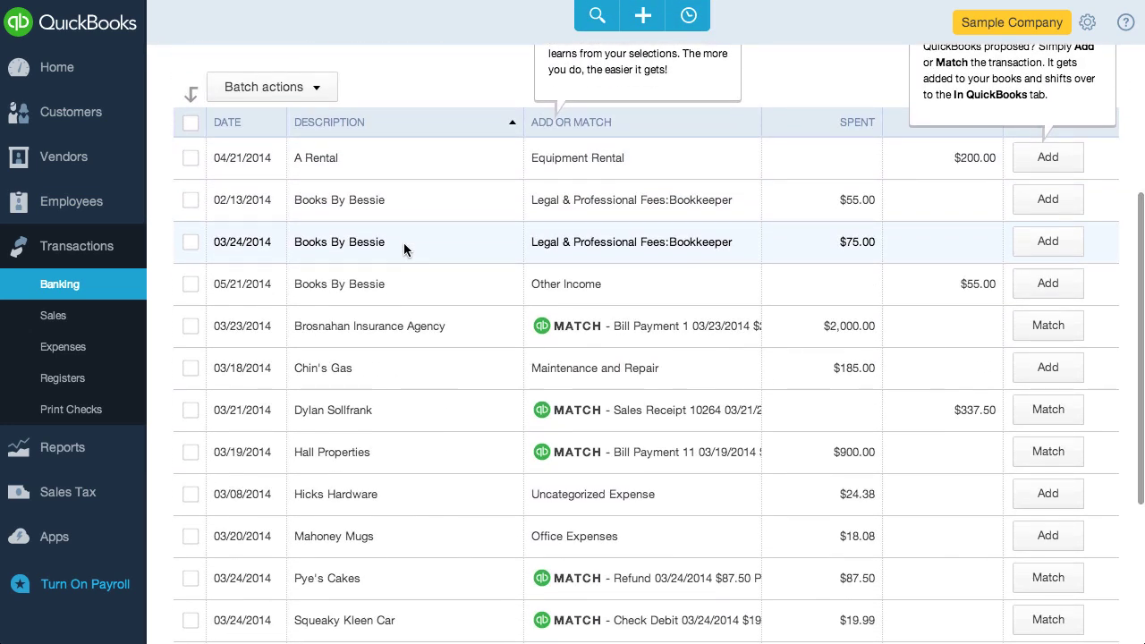
click(844, 122)
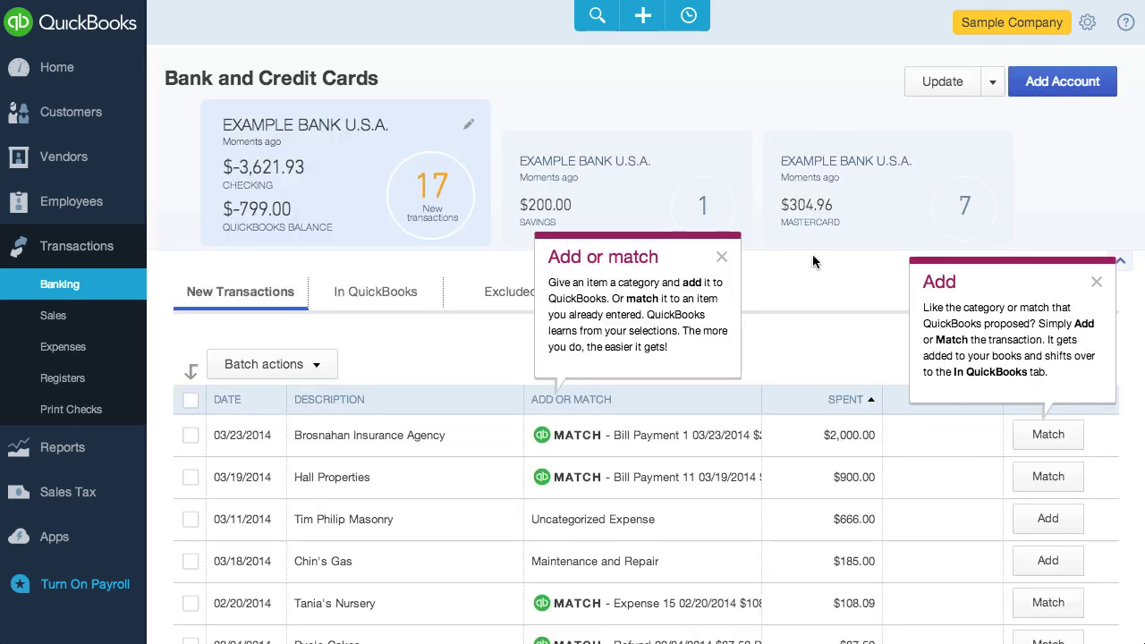
scroll(812, 254, down, 3)
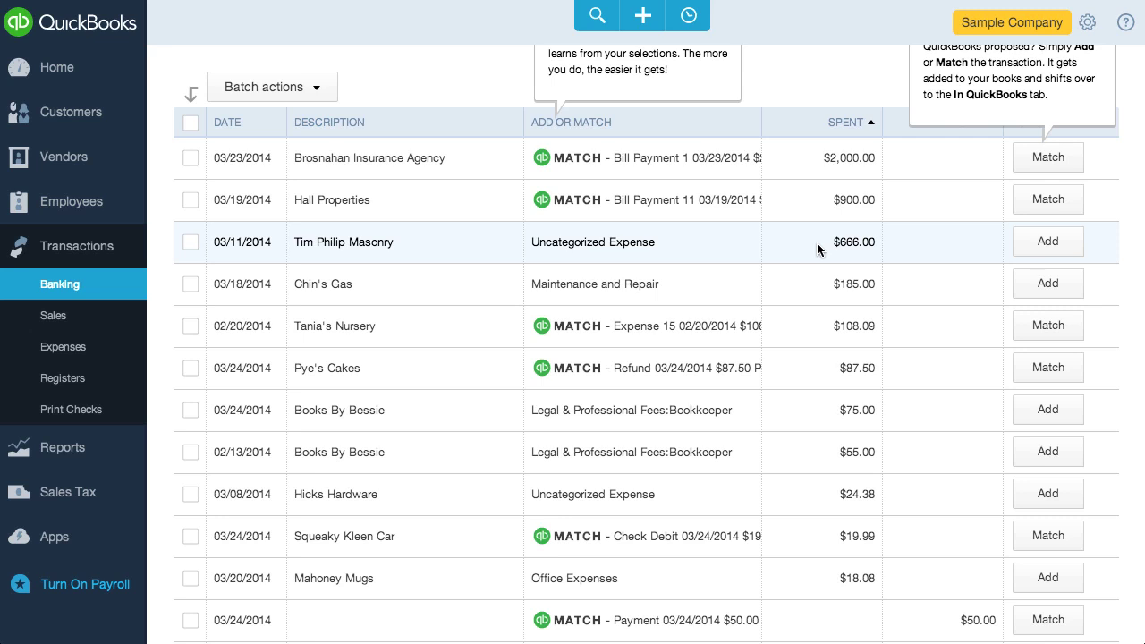
scroll(358, 128, up, 3)
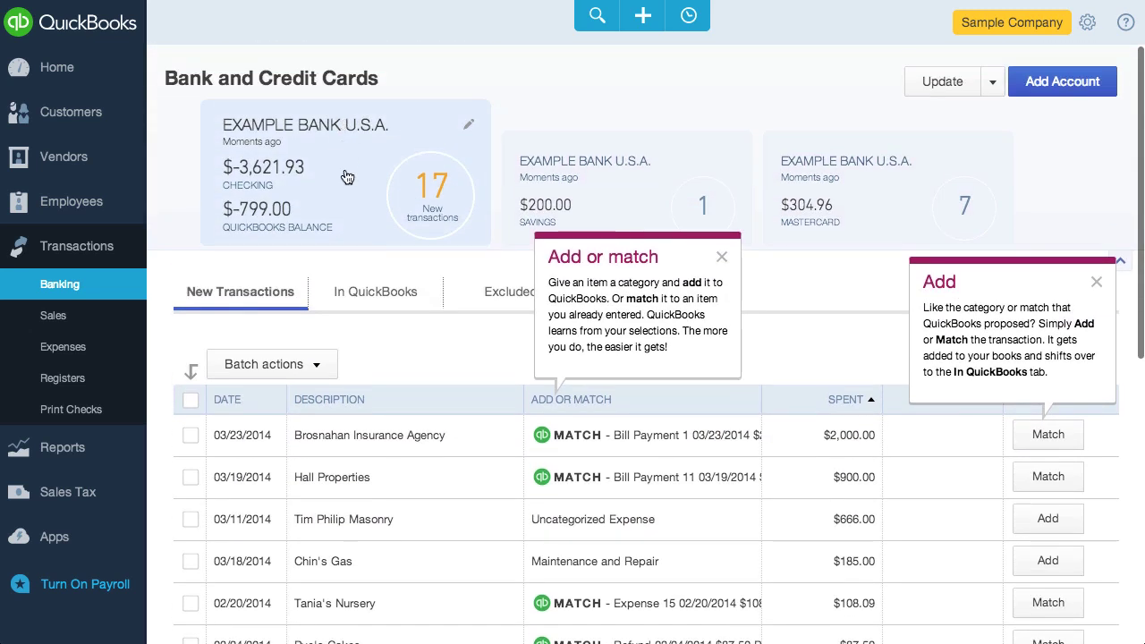
click(390, 296)
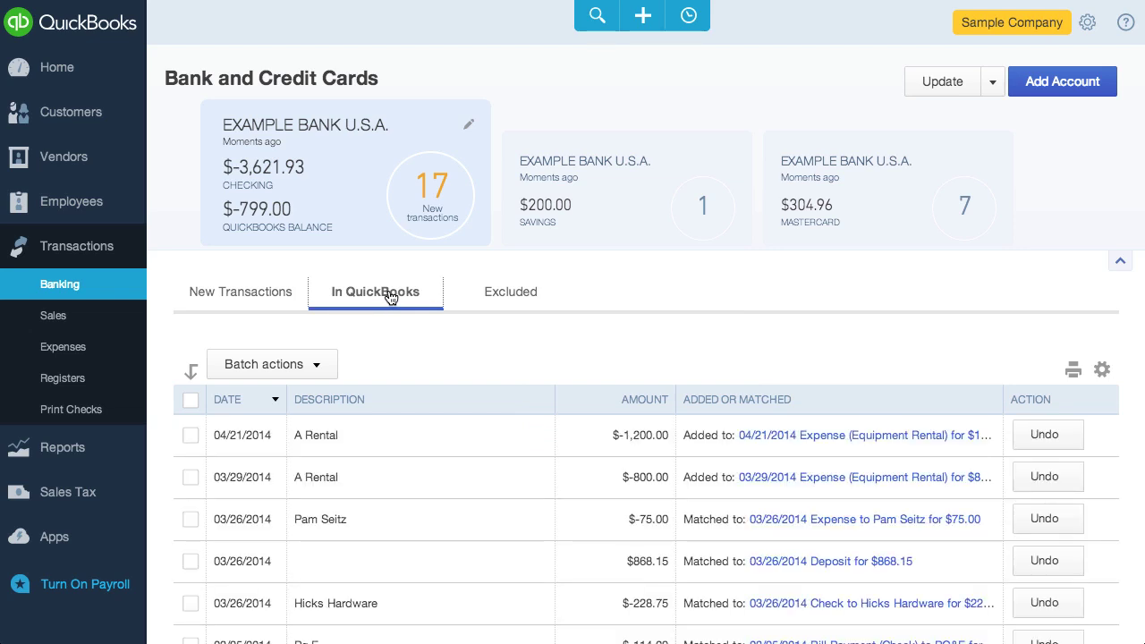
scroll(391, 296, down, 3)
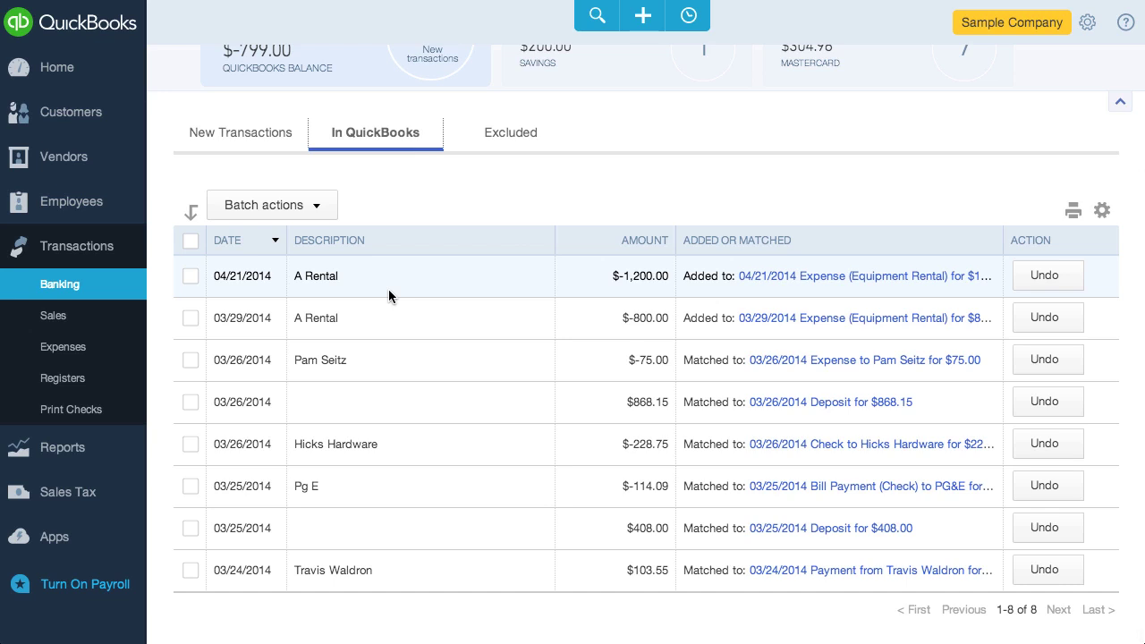
Check the 04/21/2014 Equipment Rental expense, then list the excluded Books By Bessie ($75.00) and Tim Philip Masonry ($666.00) transactions
click(833, 279)
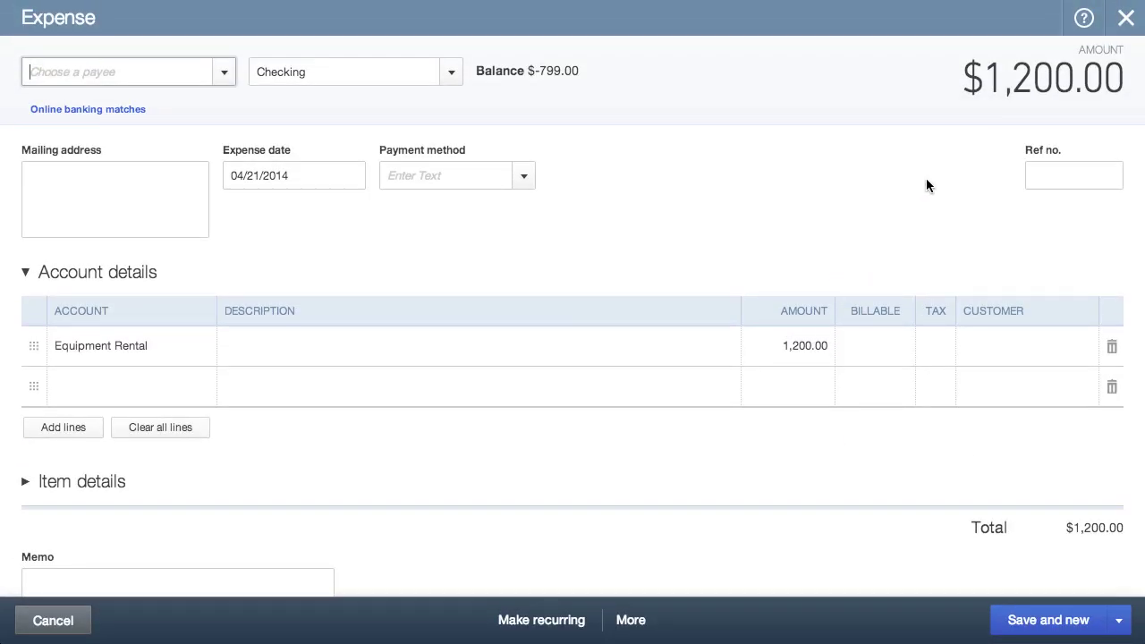
click(1125, 18)
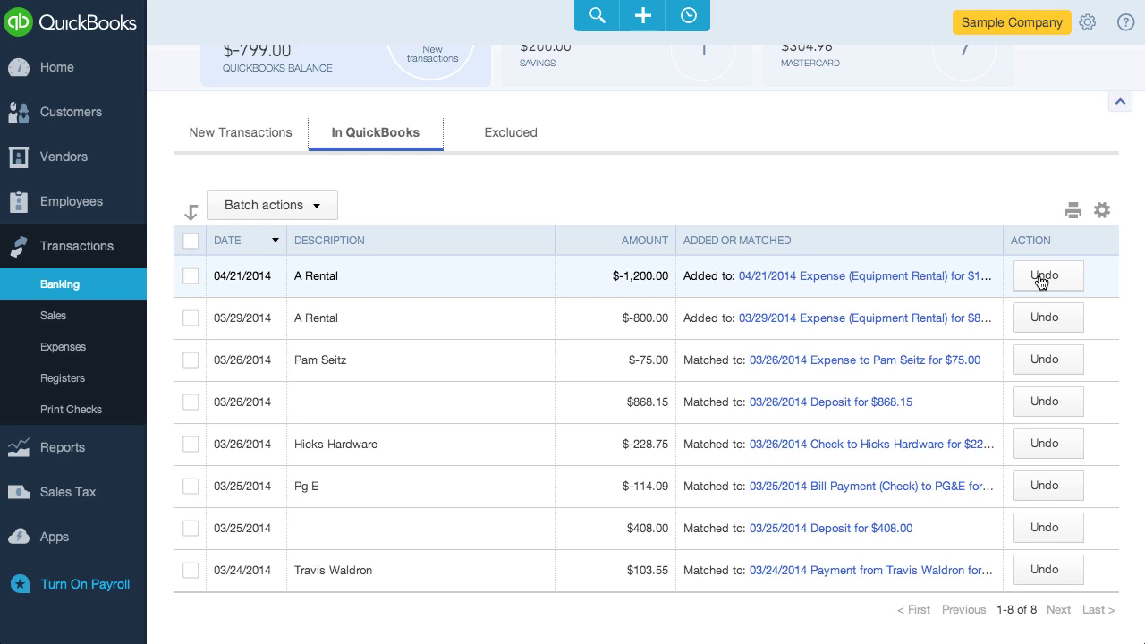
click(513, 139)
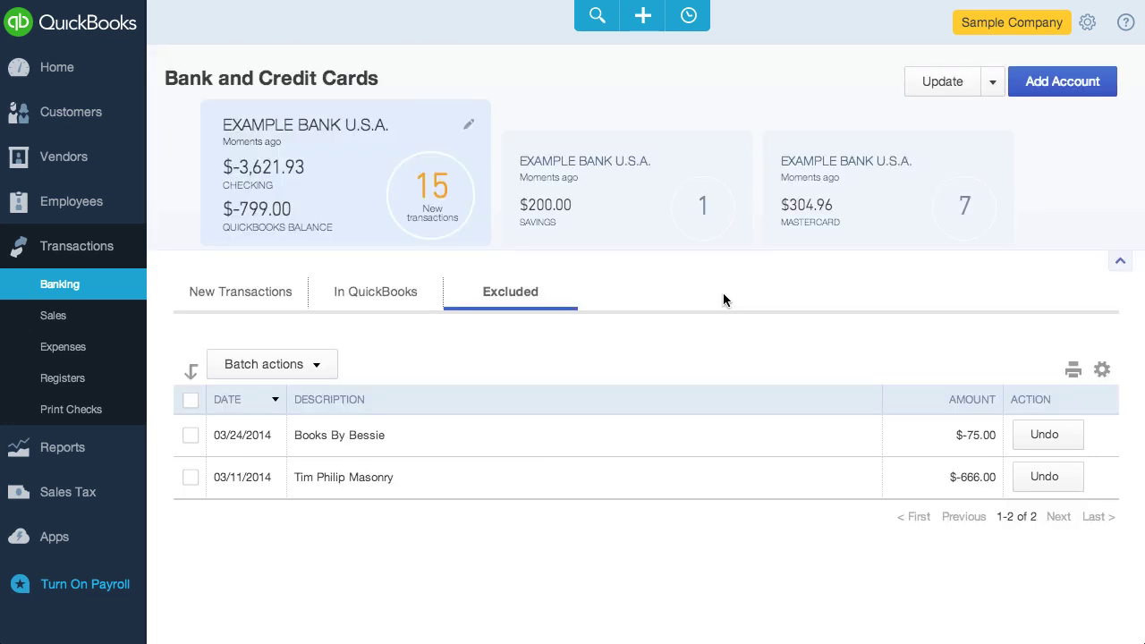